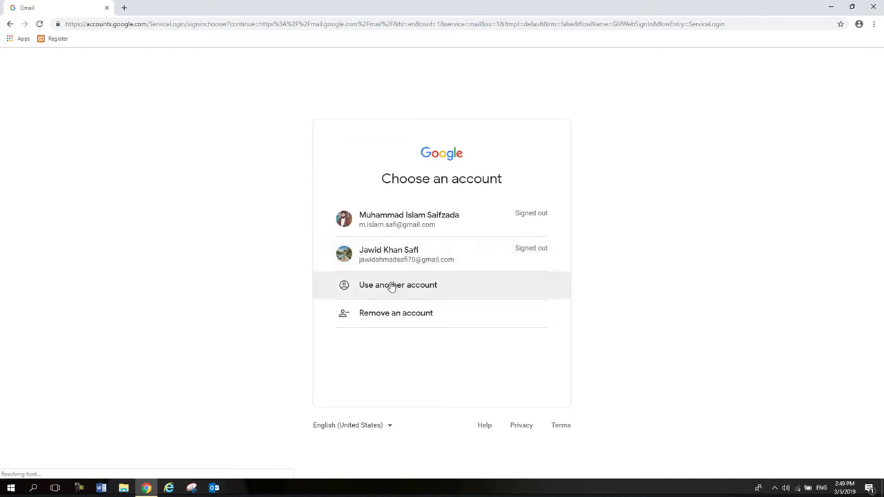
Step: Choose to sign in with another account and enter its e-mail address
click(392, 286)
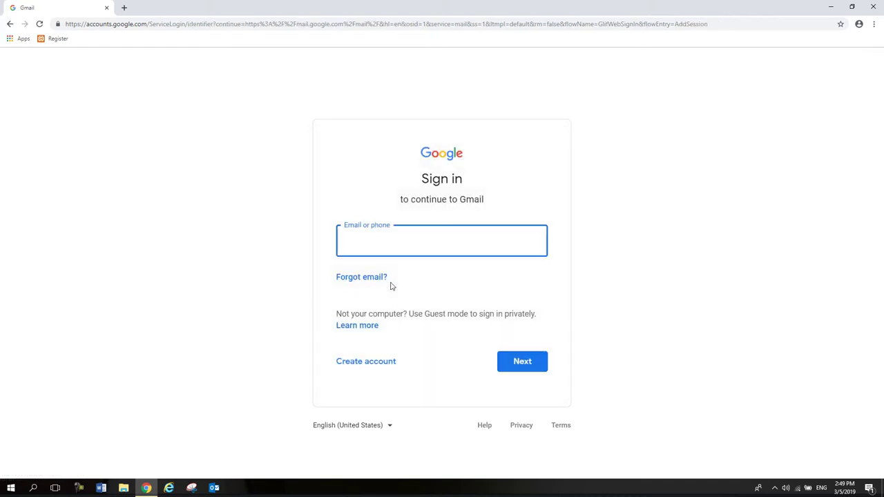
click(528, 361)
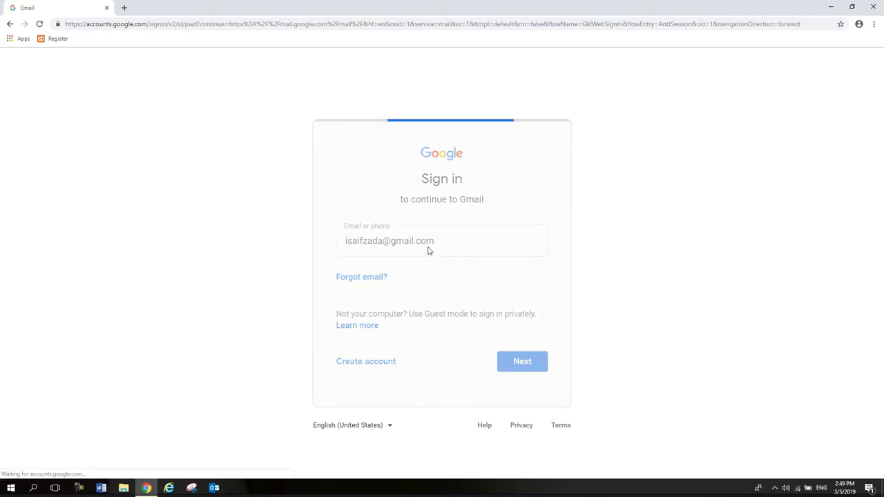
Step: Enter the account password and the 2-Step Verification code to reach the inbox
key(Return)
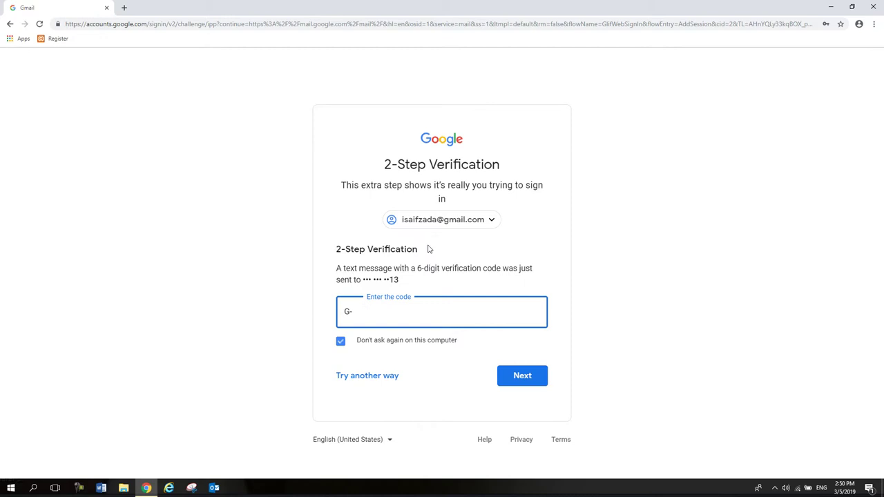
click(521, 382)
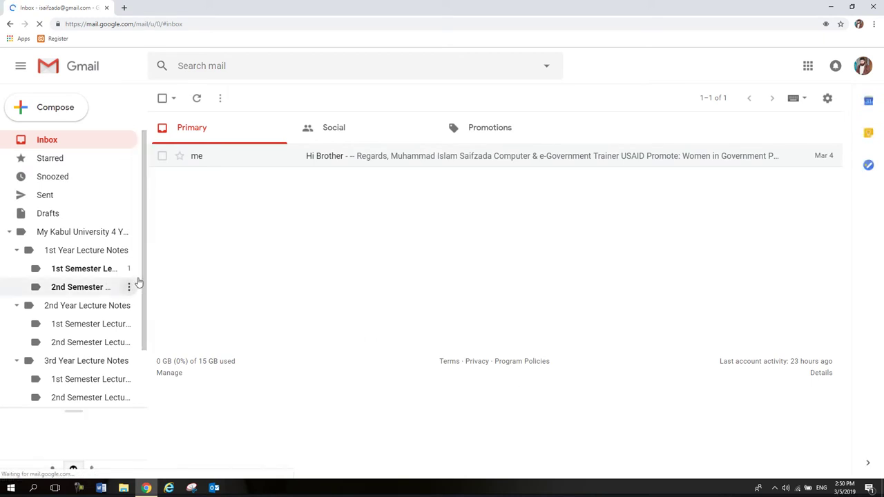
Step: Expand the sidebar with More to show the full label list
drag(145, 233, 140, 348)
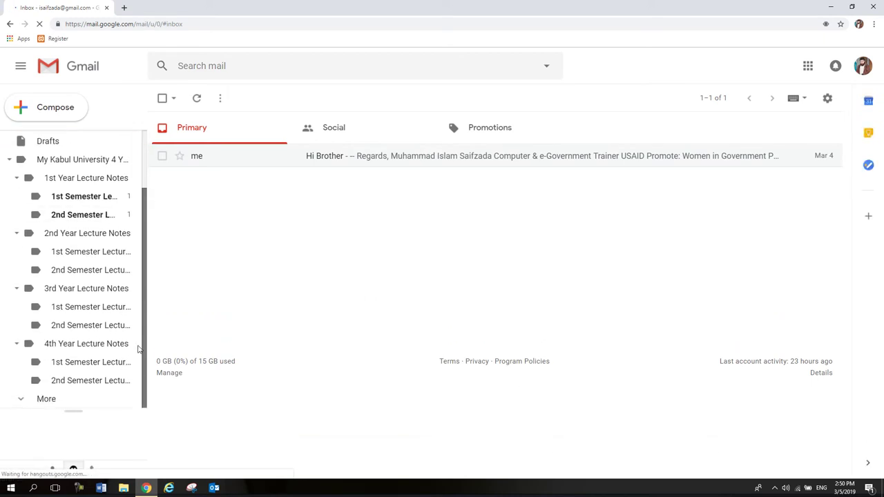
click(44, 396)
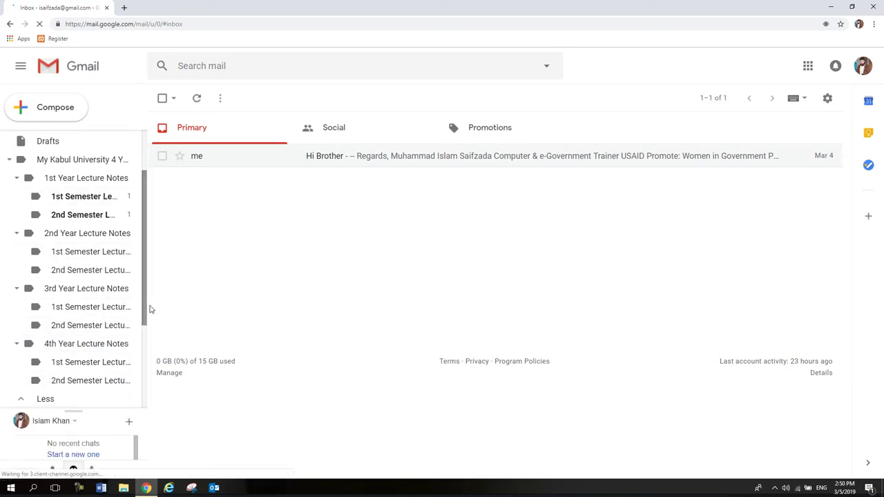
drag(142, 309, 140, 316)
scroll(141, 316, up, 1)
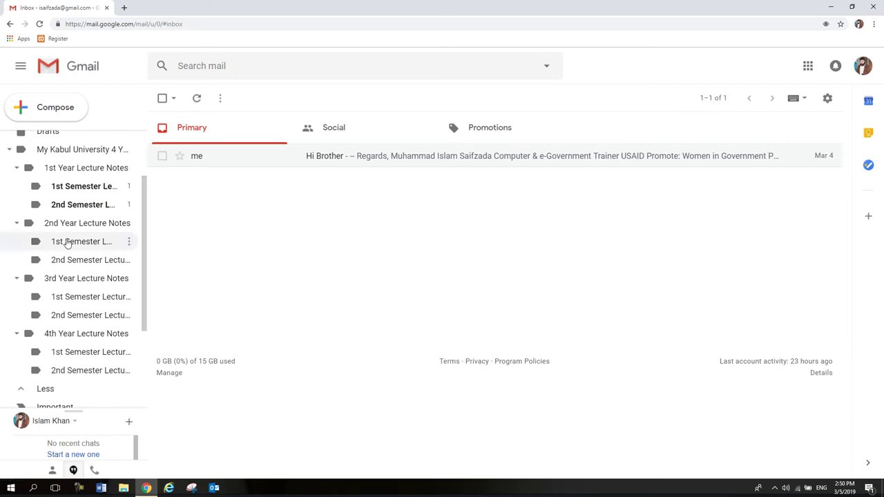
Step: Collapse the My Kabul University 4 Years Lecture Notes label and start a new label
click(9, 151)
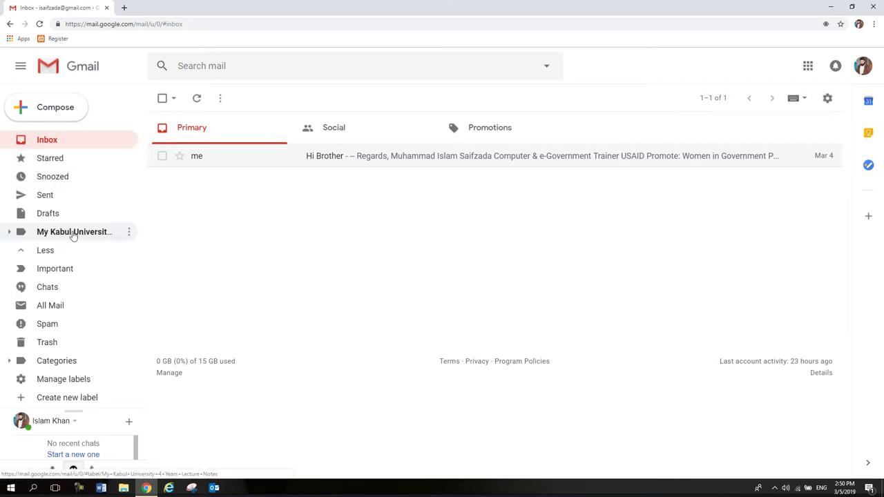
click(8, 232)
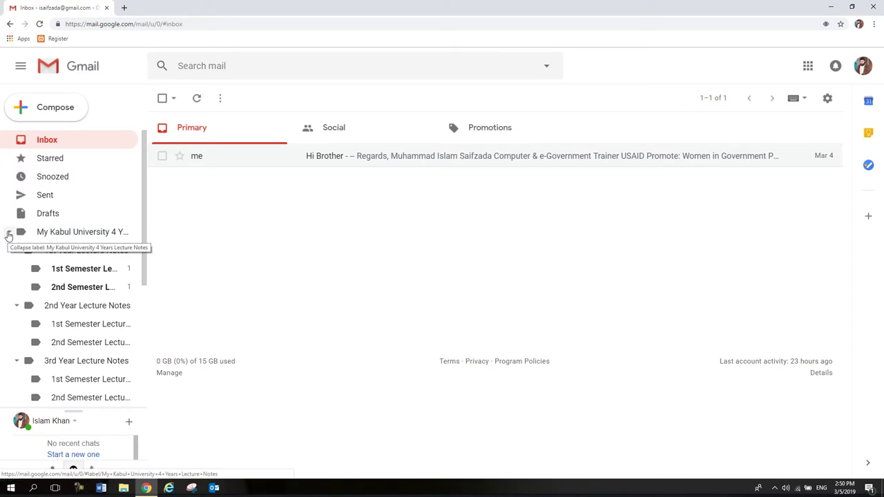
click(8, 233)
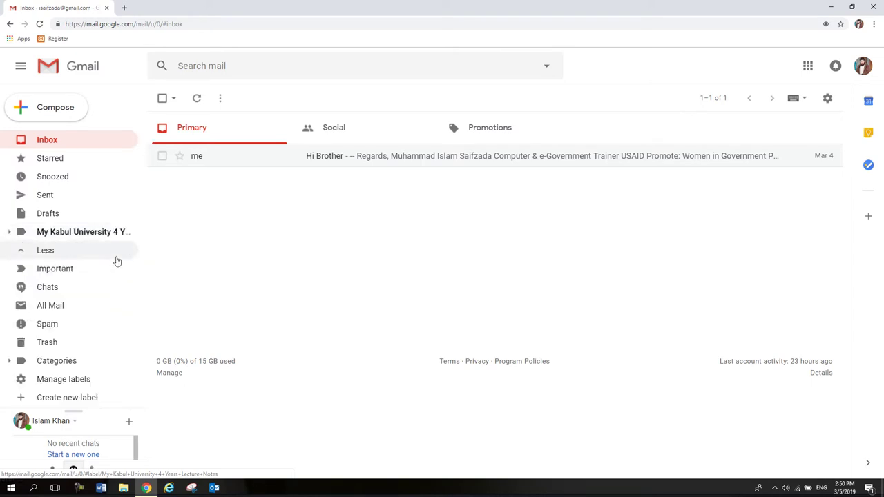
click(72, 399)
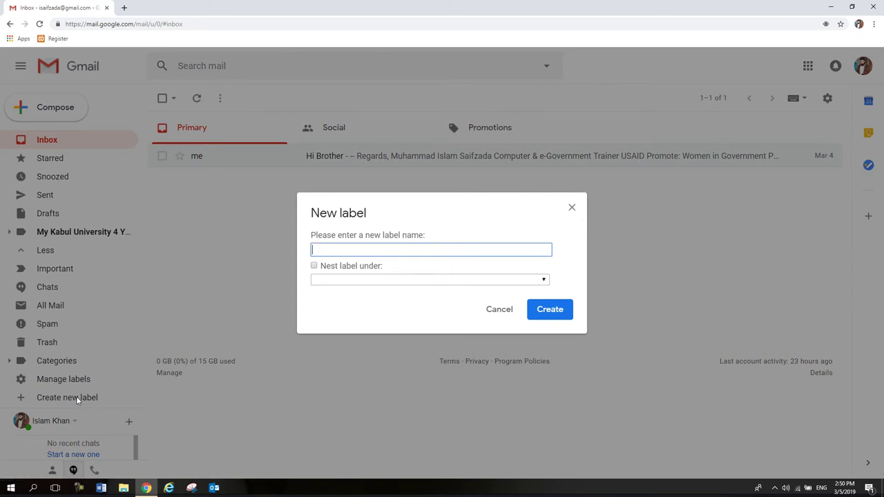
Step: Name the new label 'USAID Promote(WIG)' and create it
text(Staff)
key(BackSpace)
key(BackSpace)
key(BackSpace)
key(BackSpace)
key(BackSpace)
text(USAID Promote(WIG)
click(550, 309)
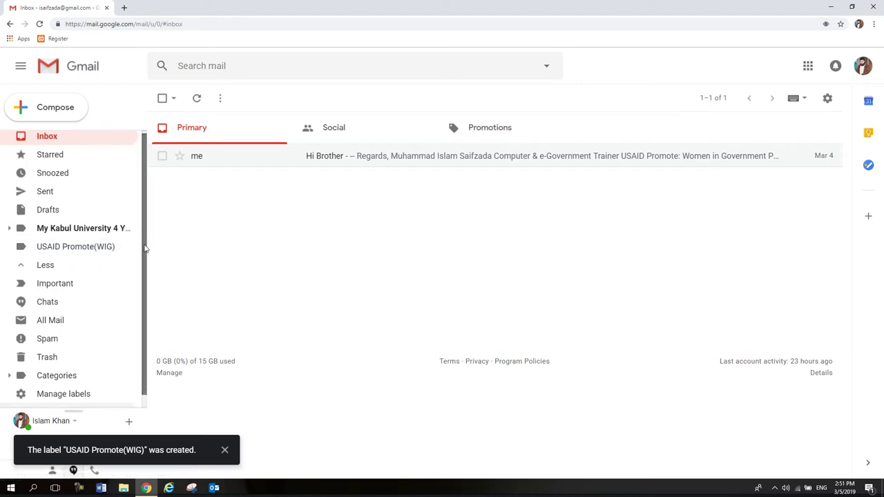
drag(144, 249, 144, 273)
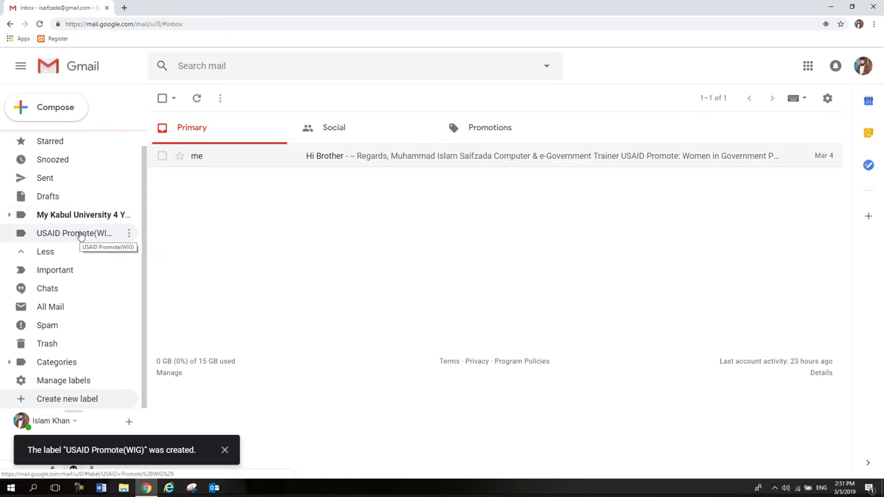
Step: In Manage labels, hide Starred and Snoozed from the label list
click(49, 384)
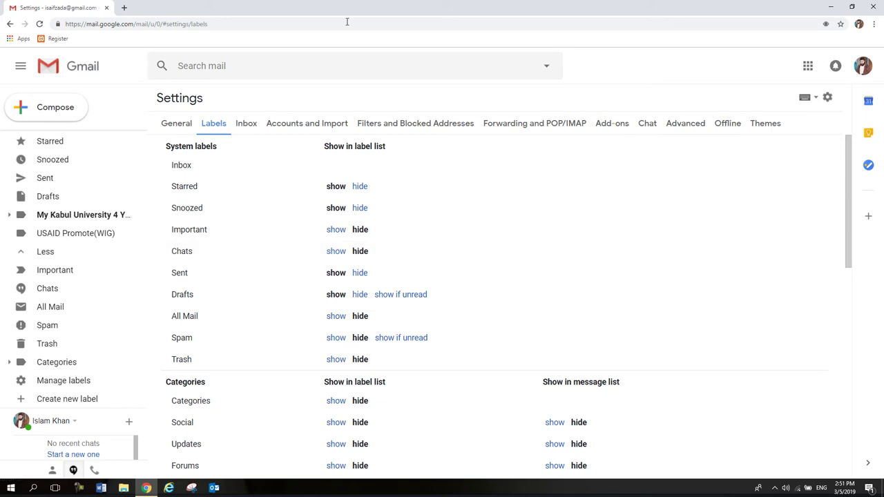
scroll(148, 187, up, 1)
scroll(148, 187, up, 1)
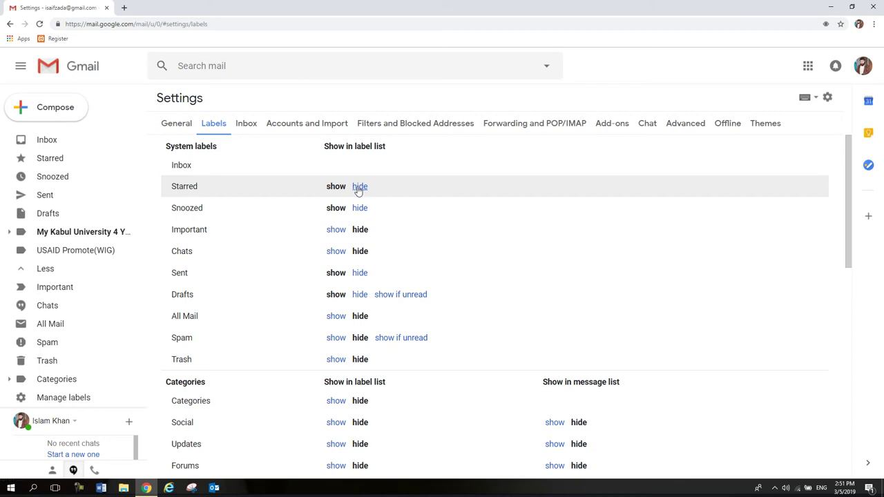
click(359, 187)
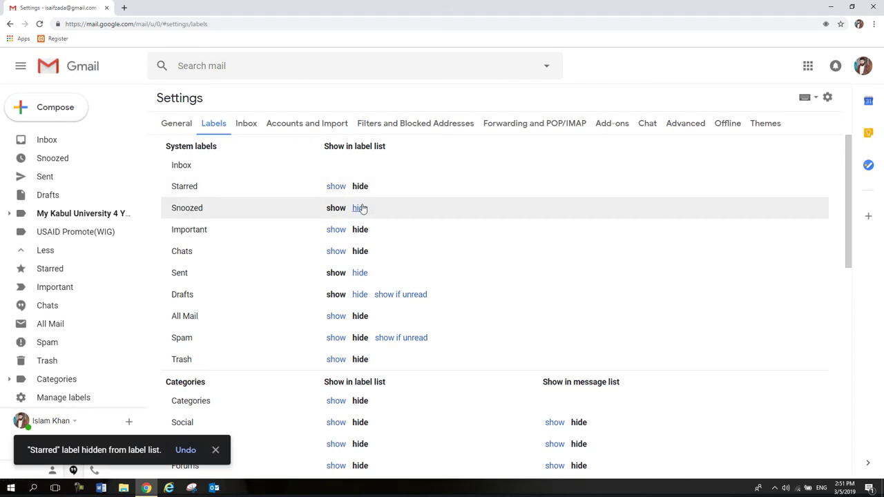
click(360, 209)
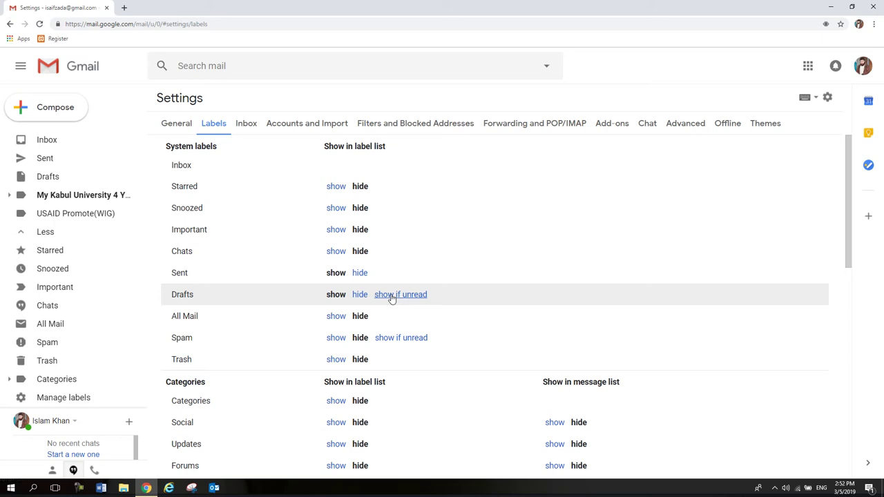
Step: Set Drafts to show only if unread and Spam to always show
click(392, 296)
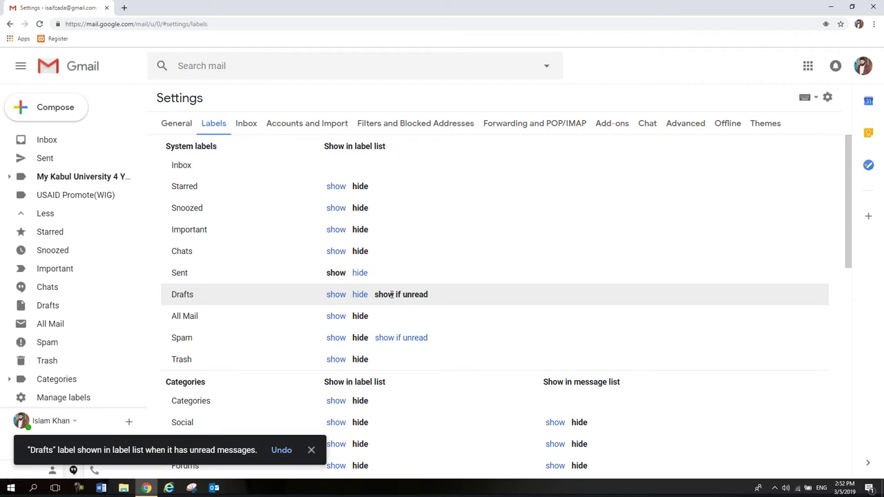
click(400, 338)
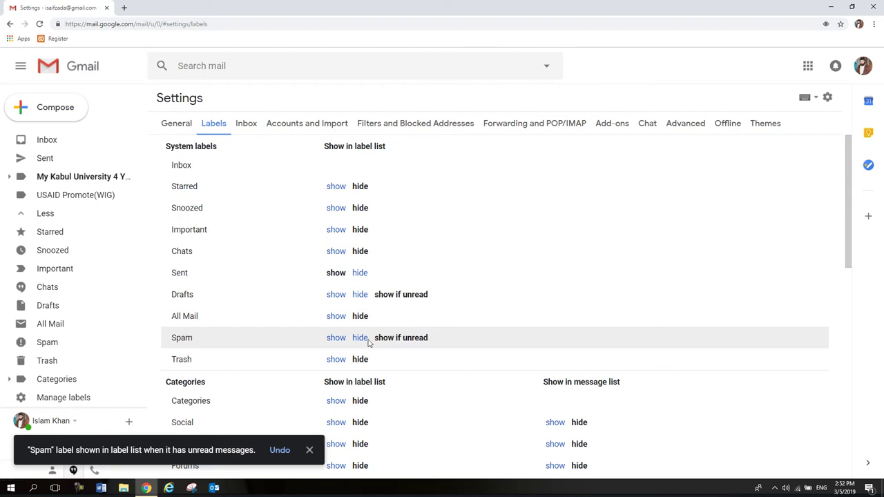
click(360, 338)
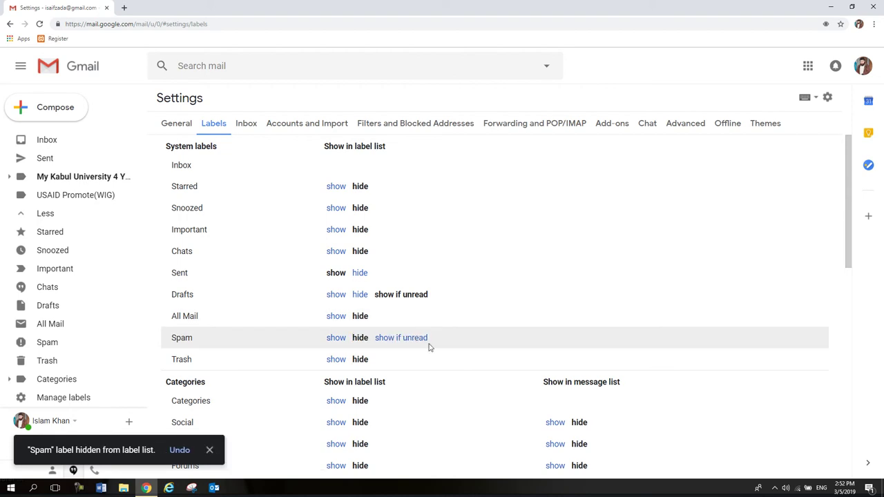
click(335, 341)
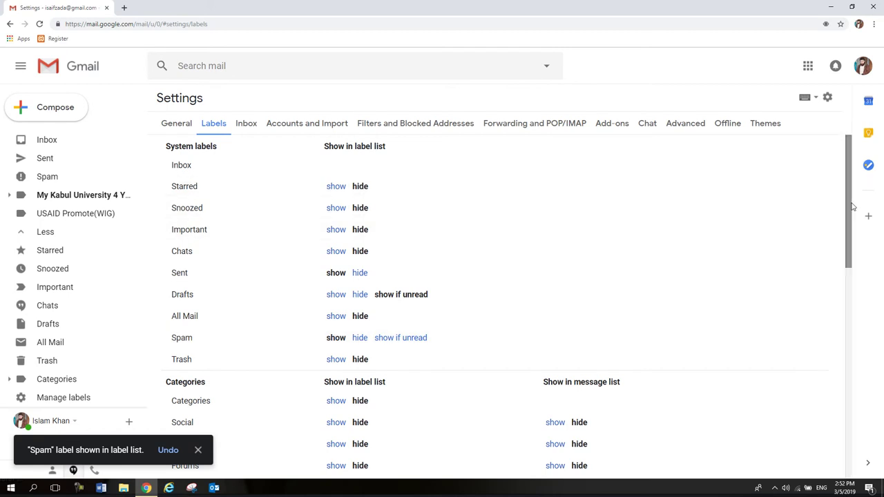
Step: Edit the USAID Promote(WIG) label, dropping '(WIG)' to save it as 'USAID Promote'
scroll(853, 216, down, 1)
drag(853, 216, 853, 263)
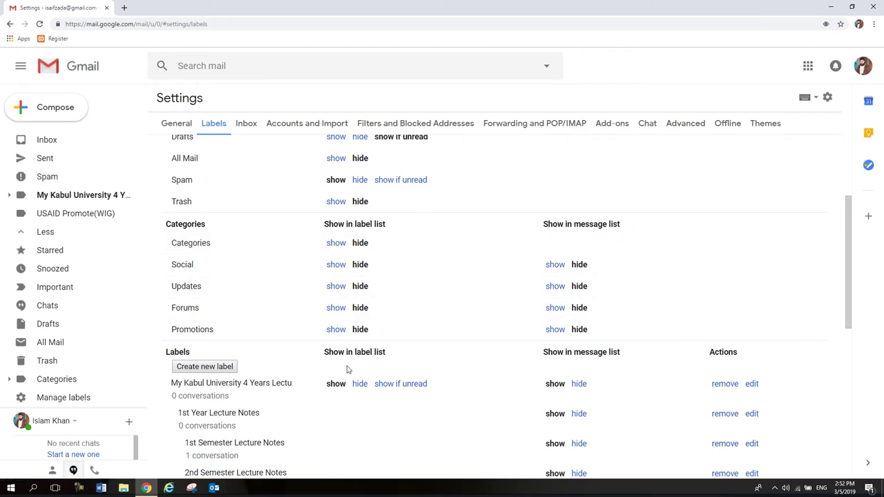
drag(851, 260, 849, 318)
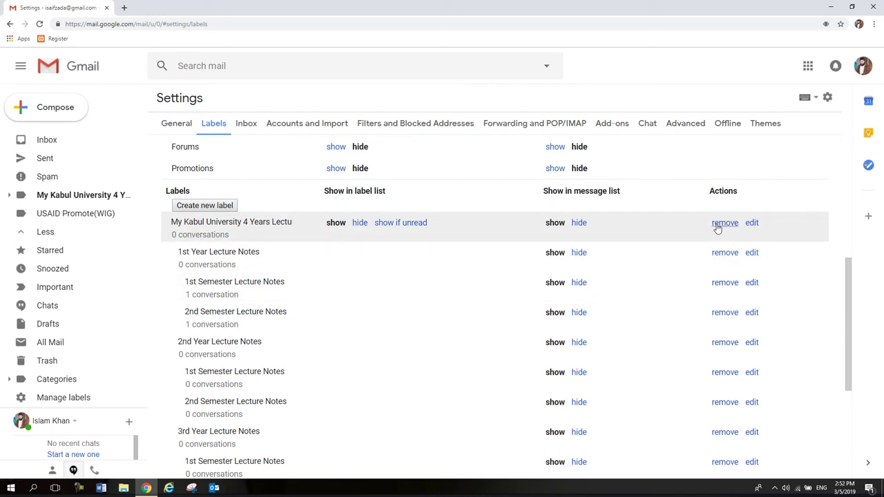
drag(850, 292, 845, 389)
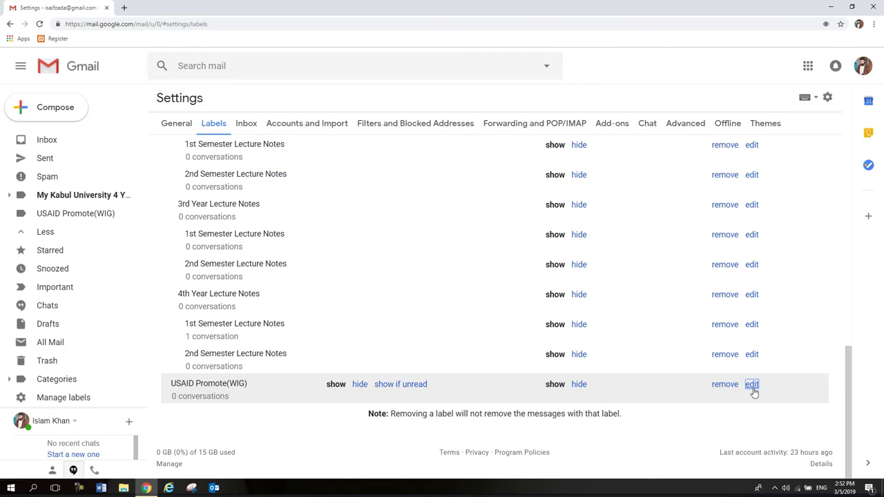
click(752, 388)
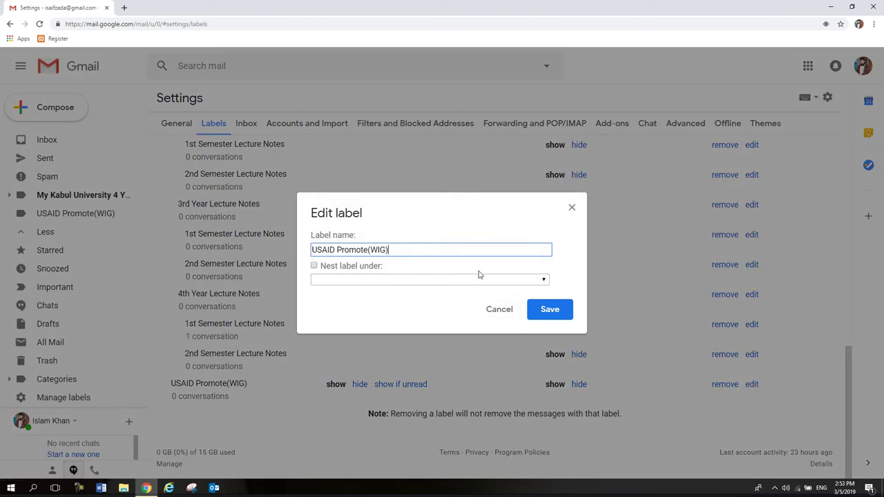
key(BackSpace)
key(BackSpace)
key(BackSpace)
key(BackSpace)
key(BackSpace)
click(550, 309)
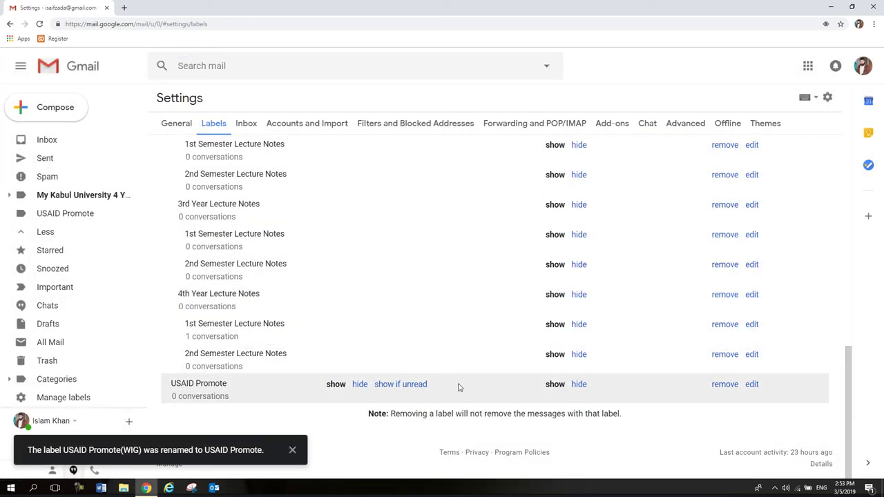
Step: Remove the USAID Promote label, confirm deletion, and go back to the Inbox
click(731, 385)
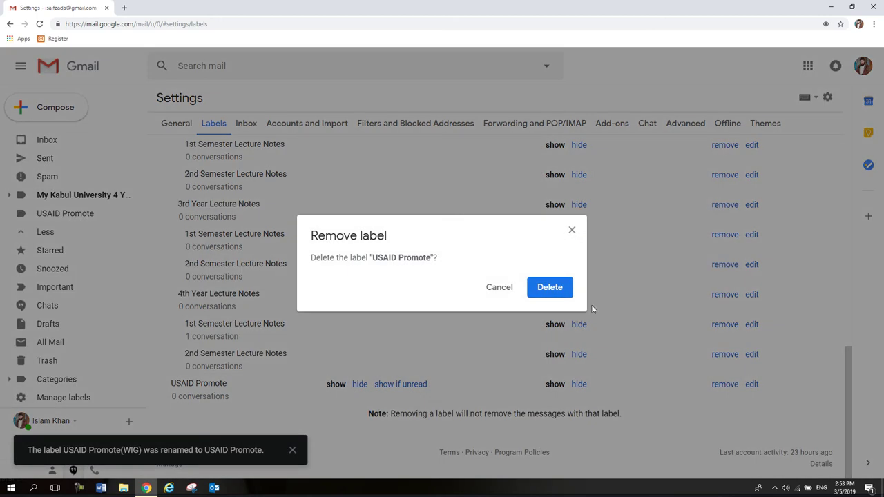
click(549, 289)
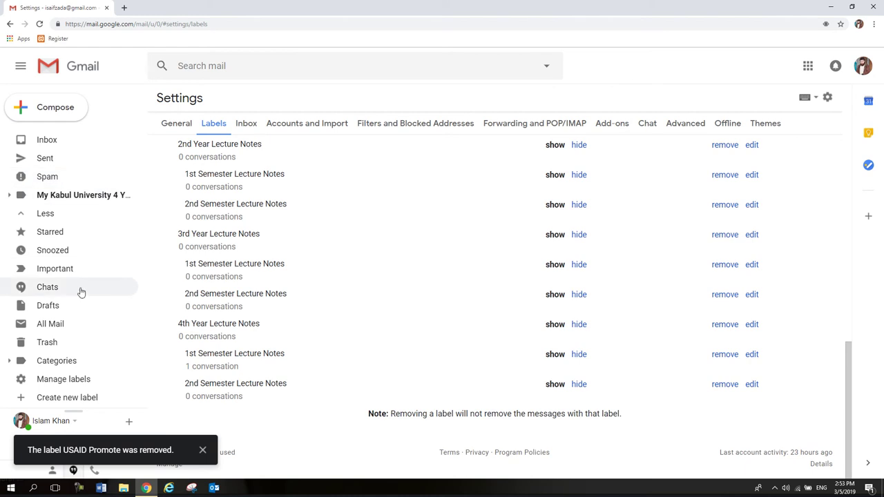
drag(852, 377, 851, 137)
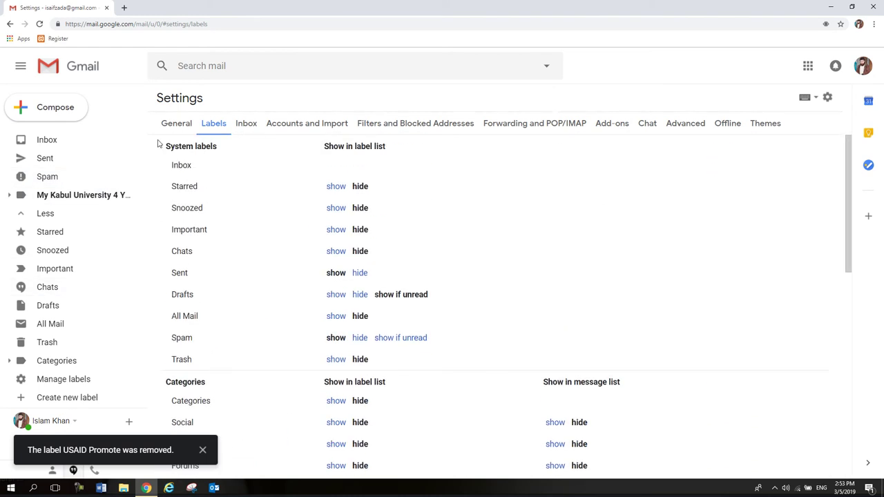
click(53, 140)
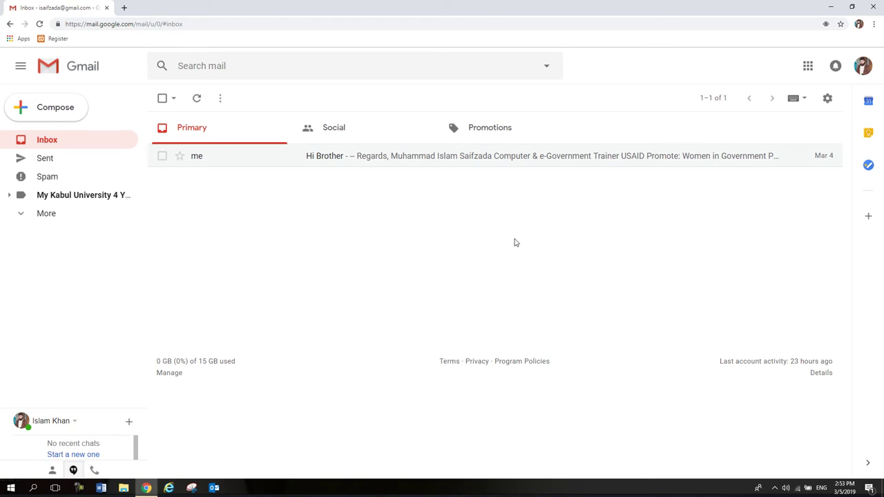
Step: Go through the avatar menu to Google Account > Personal info > Name and start editing
click(862, 70)
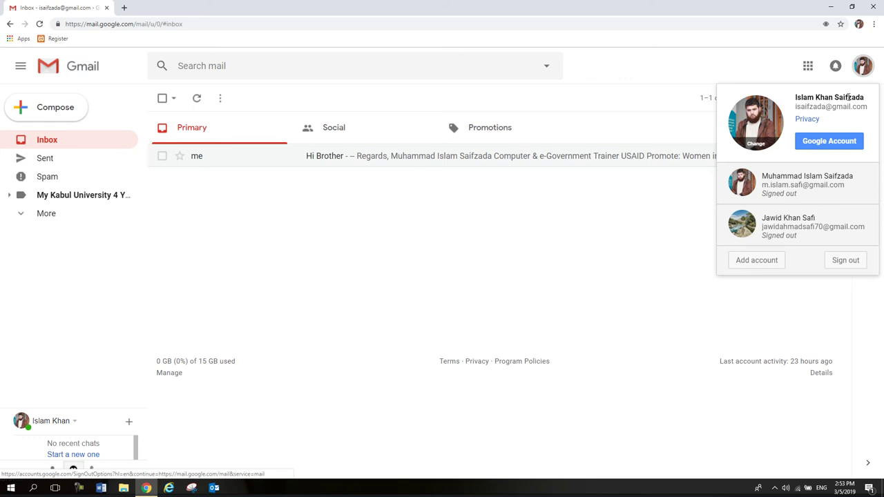
click(836, 140)
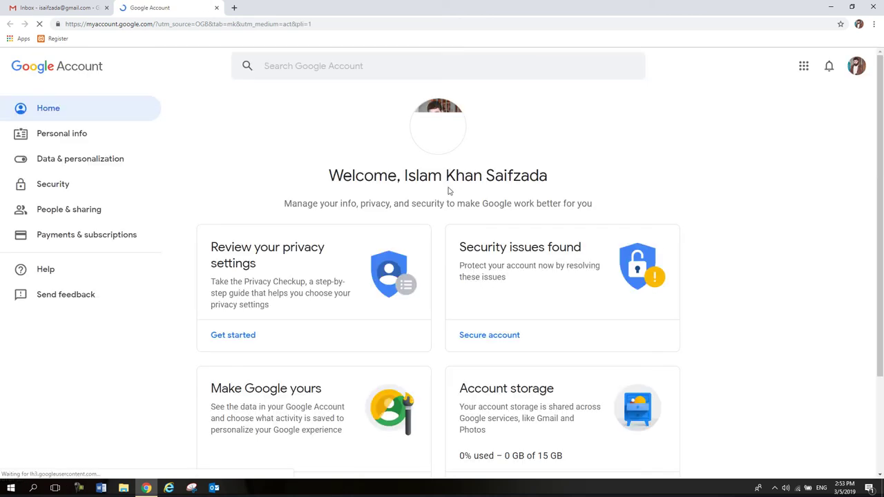
click(90, 136)
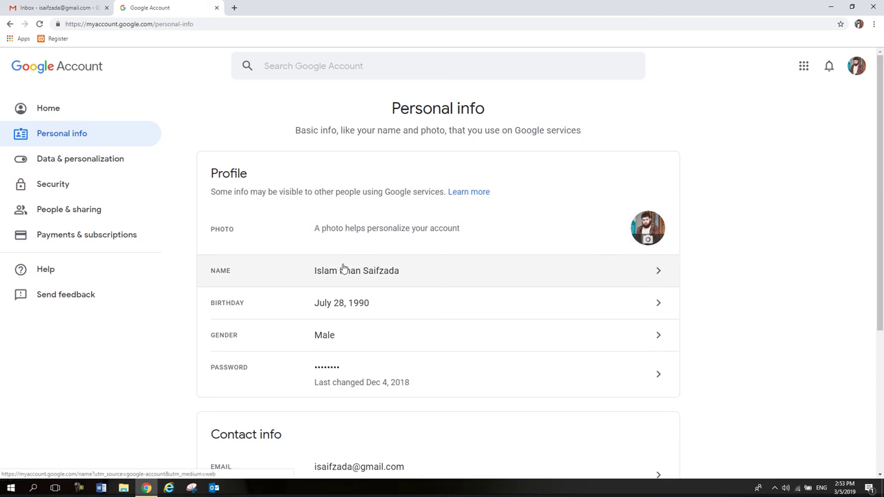
click(629, 270)
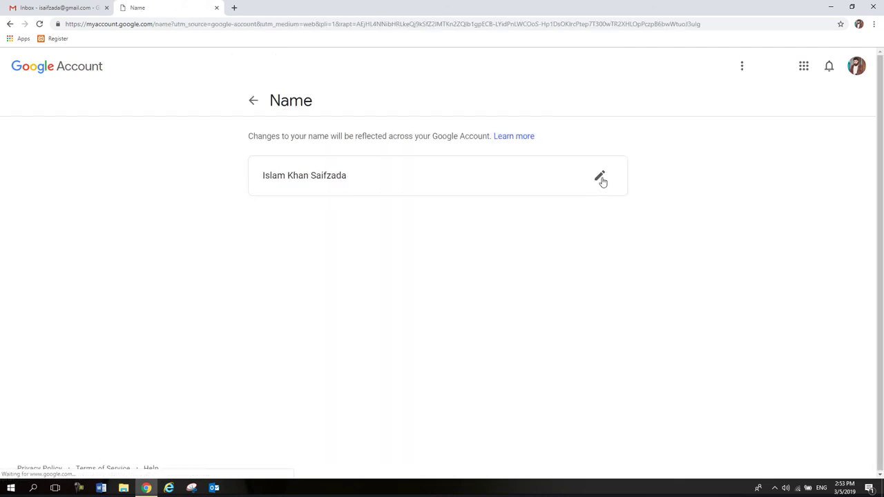
click(600, 178)
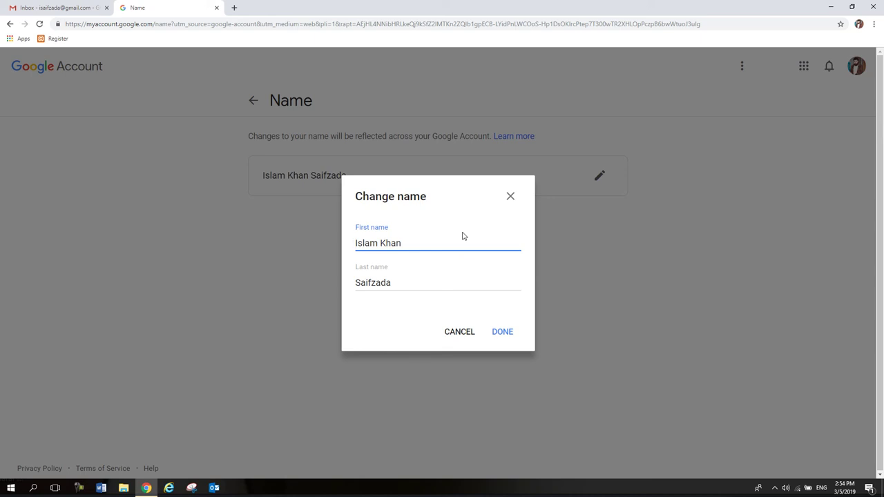
Step: Replace the old first name with the new first name and confirm the change
key(BackSpace)
key(BackSpace)
key(Delete)
key(Delete)
key(Delete)
key(Delete)
key(Delete)
key(Delete)
key(Delete)
key(Delete)
key(Tab)
click(502, 332)
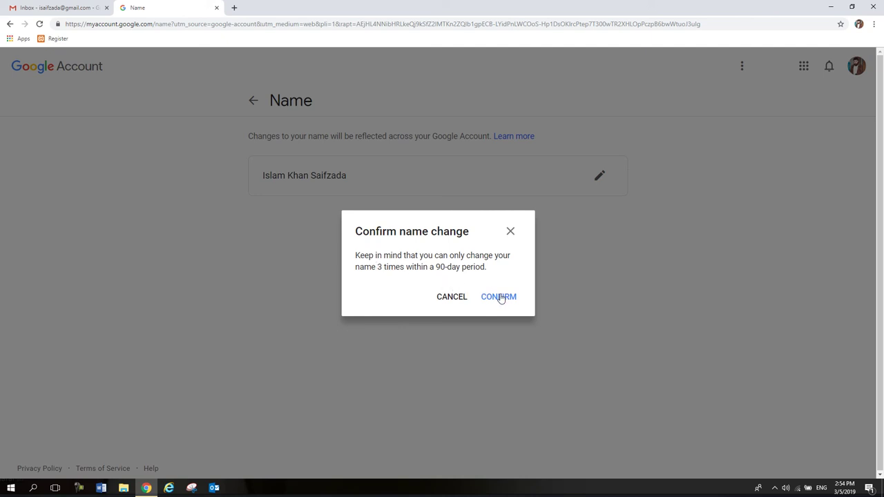
click(501, 298)
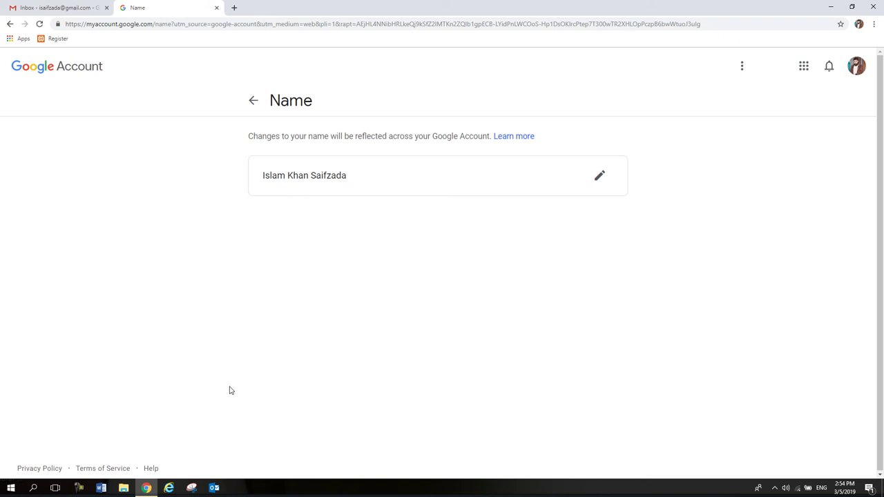
Step: Close the Name tab and reload Gmail to refresh the account name
click(860, 70)
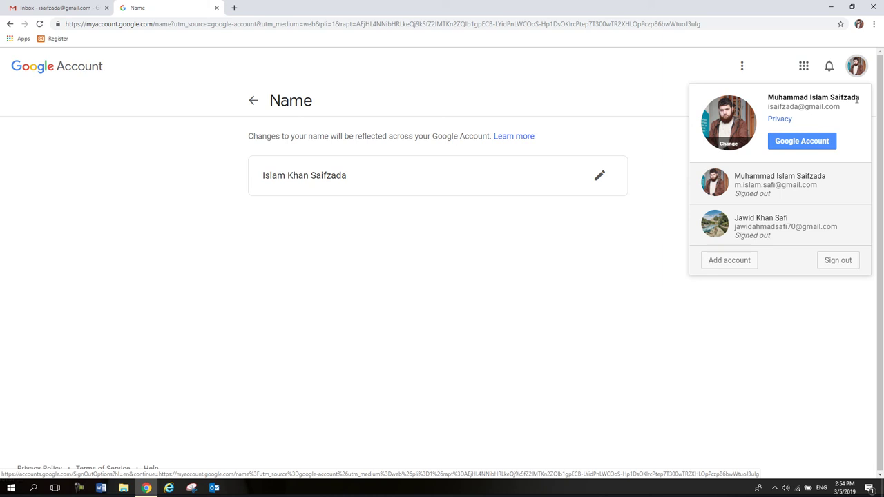
click(216, 7)
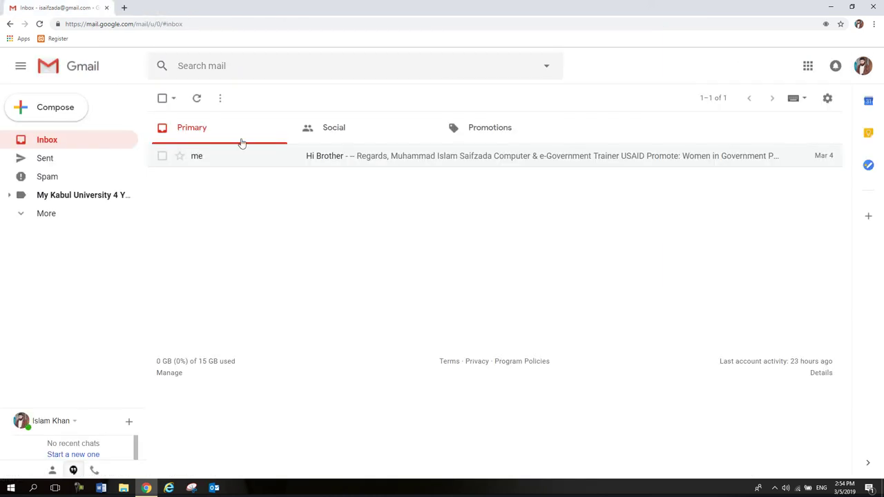
click(168, 24)
key(Return)
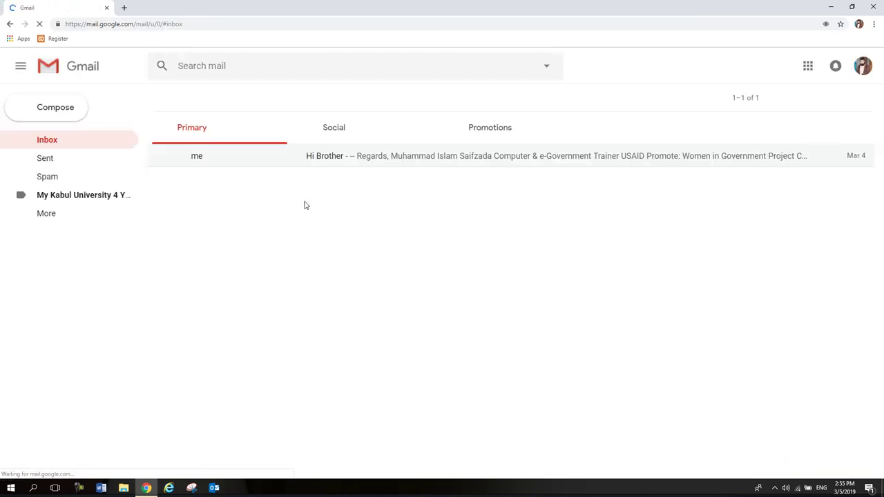
Step: Reopen Google Account Personal info to verify the updated name is listed
click(862, 66)
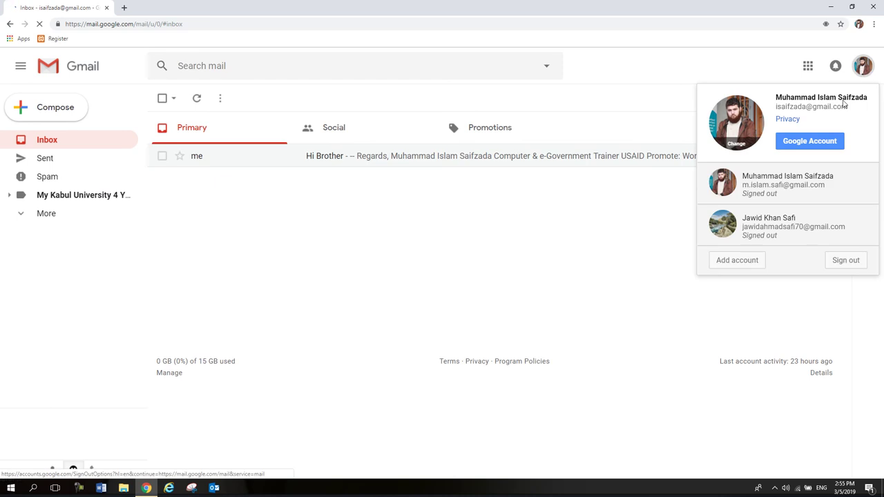
click(808, 140)
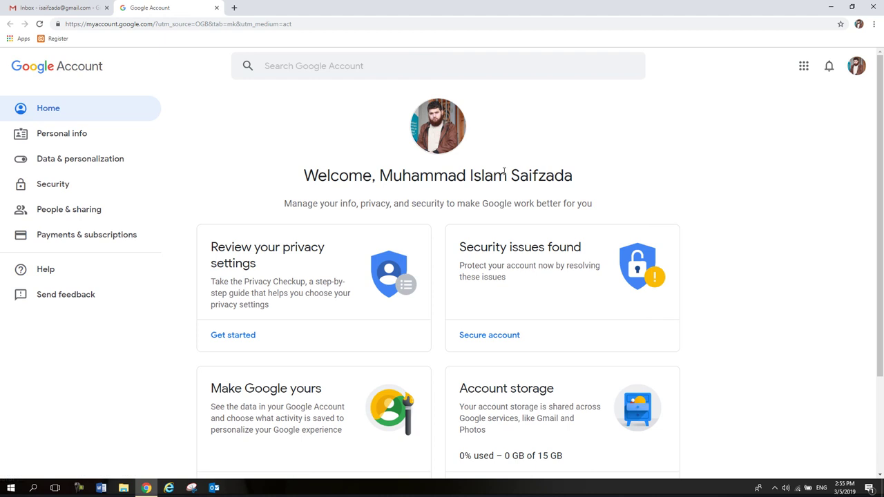
click(96, 139)
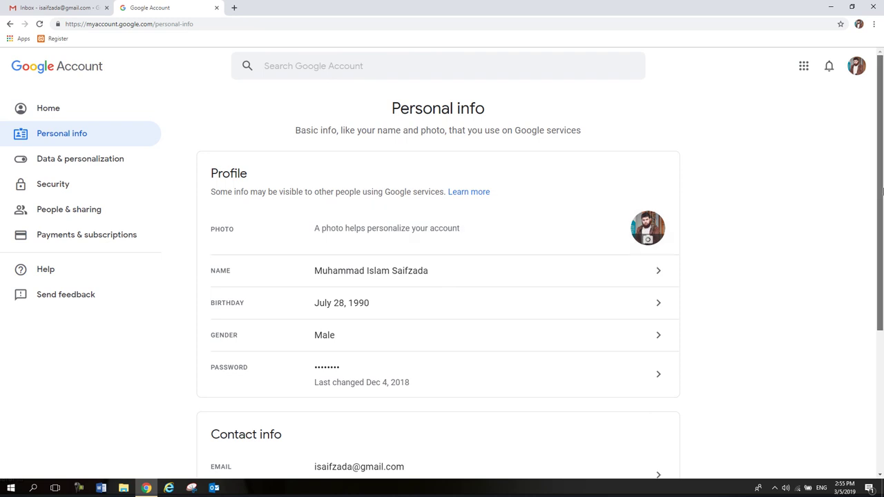
scroll(867, 317, down, 3)
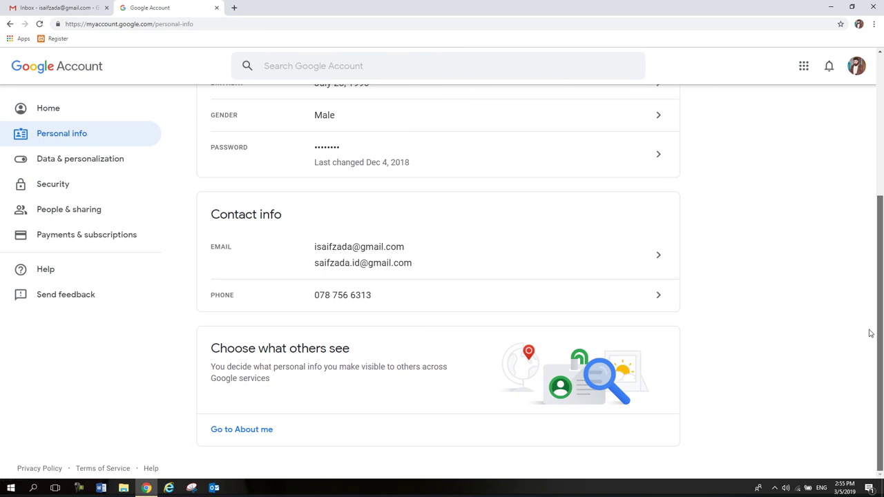
scroll(870, 333, up, 3)
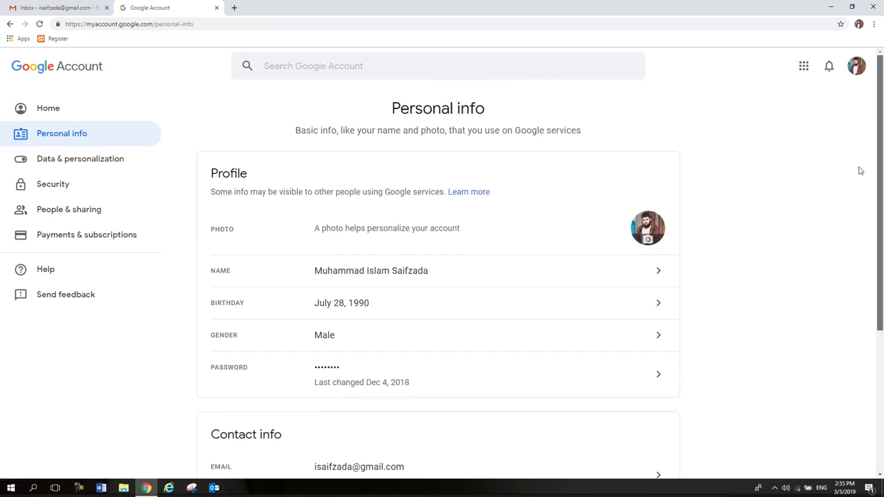